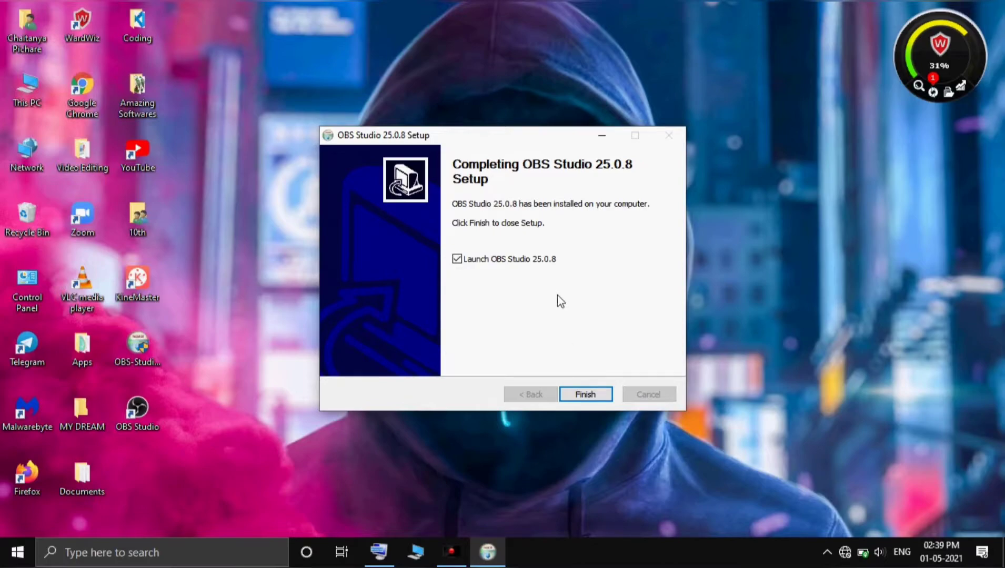
Finish the OBS Studio 25.0.8 setup and launch the program despite the already-running notice.
click(585, 397)
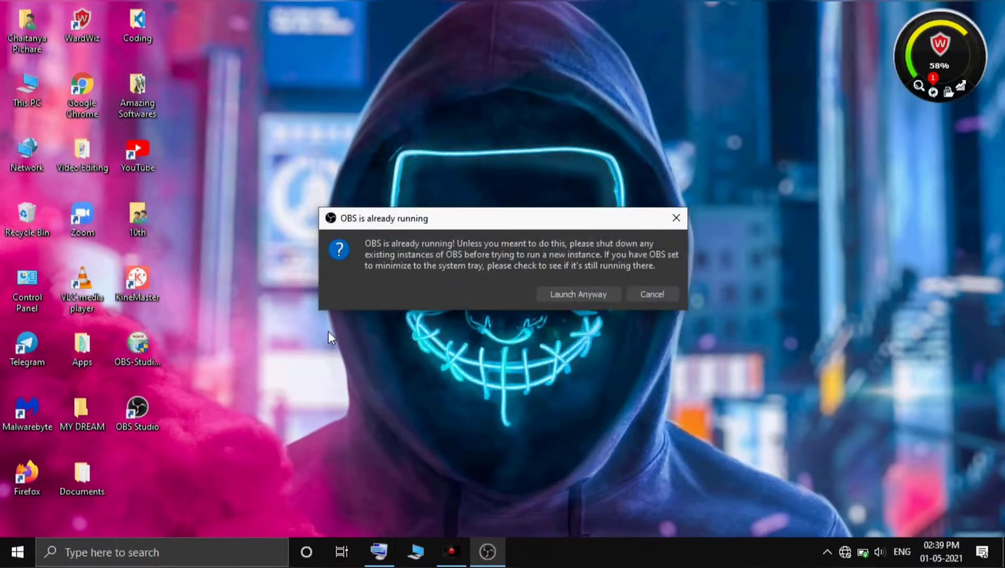
drag(449, 212, 635, 321)
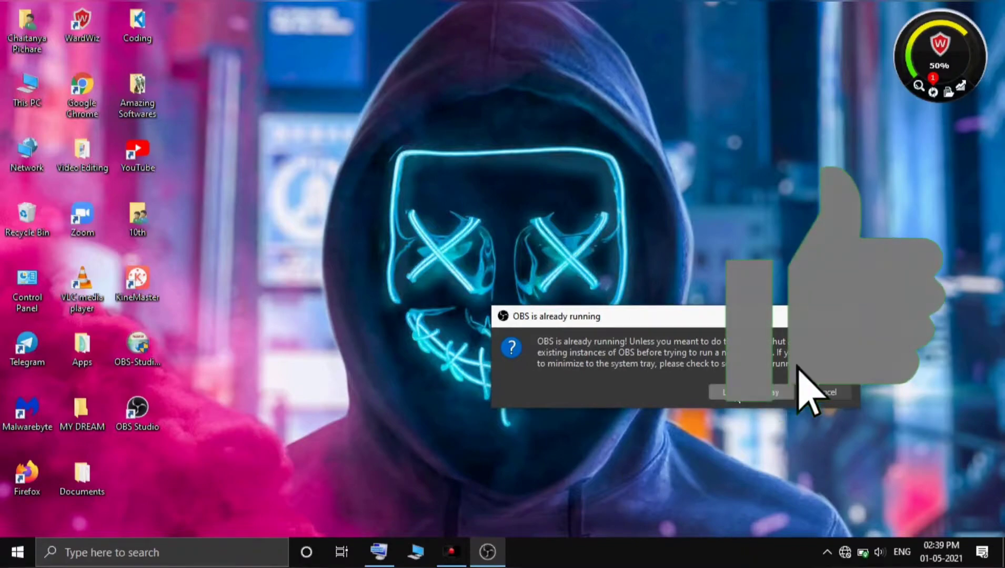
click(823, 391)
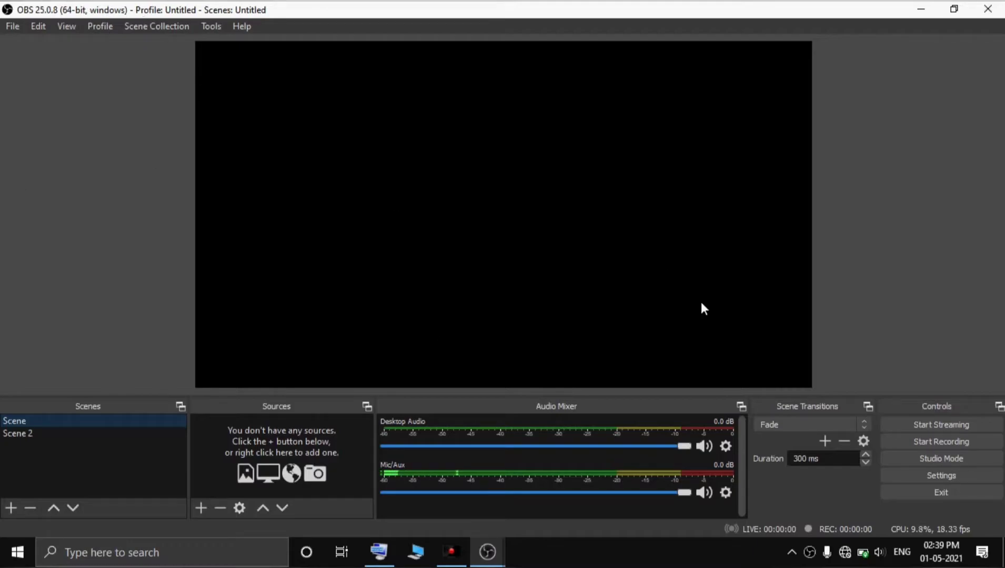
Open the settings and look through the General, Stream, Output, Video, Hotkeys and Advanced pages.
click(215, 26)
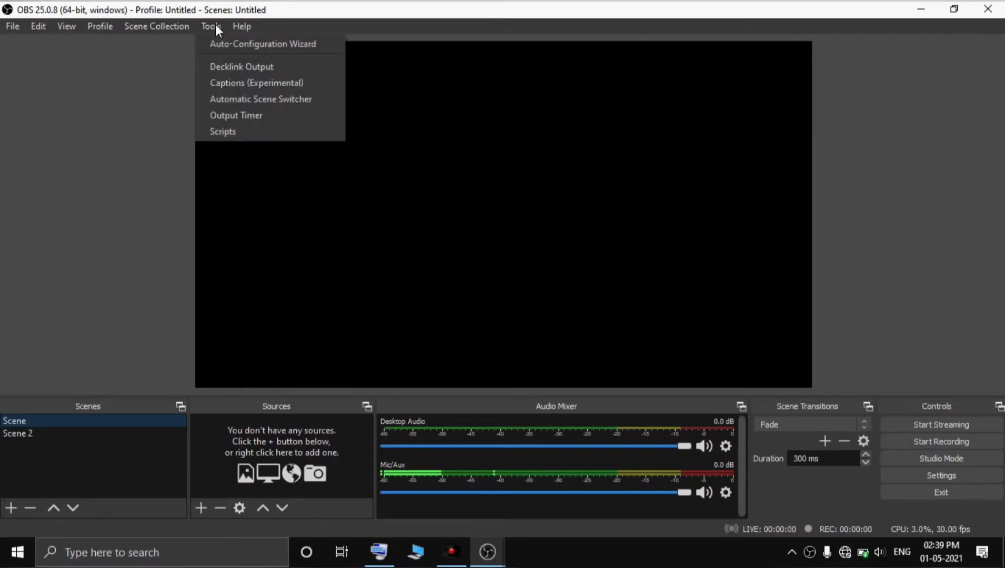
click(23, 32)
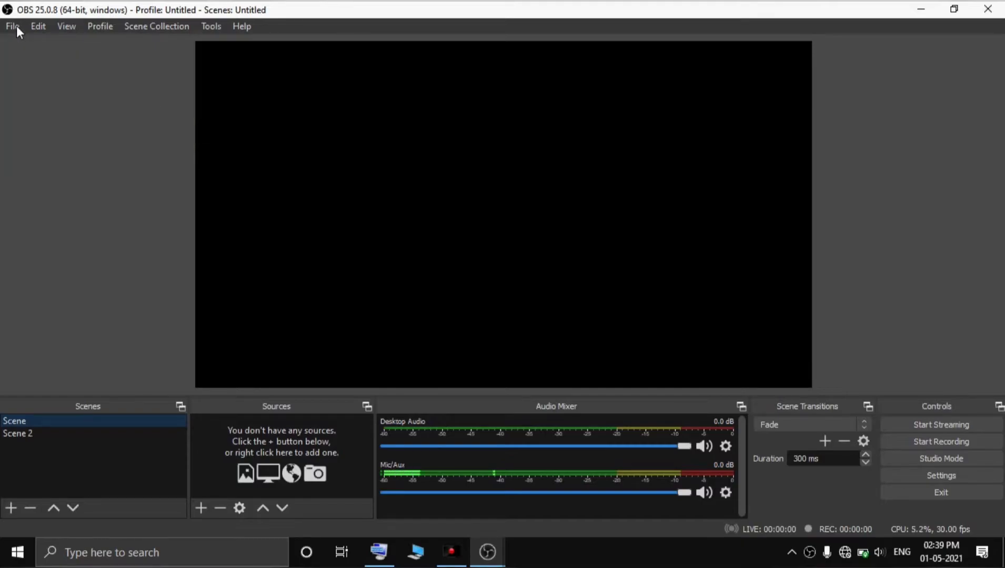
click(939, 476)
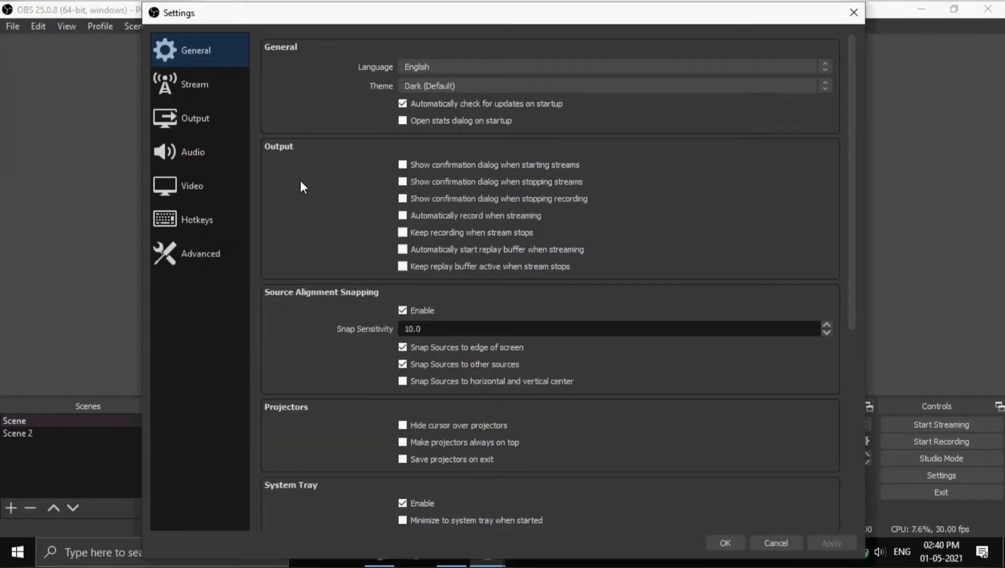
click(186, 254)
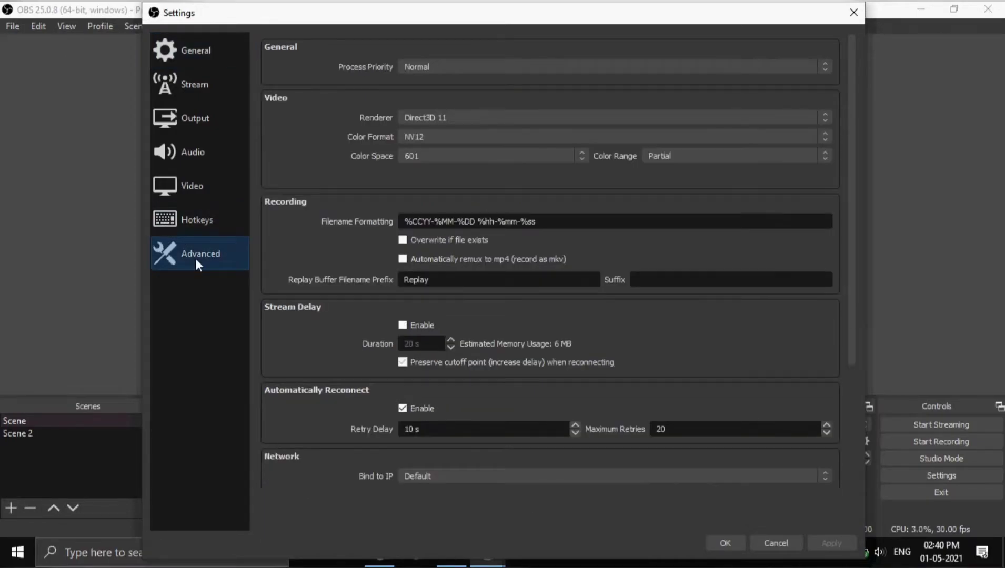
click(188, 86)
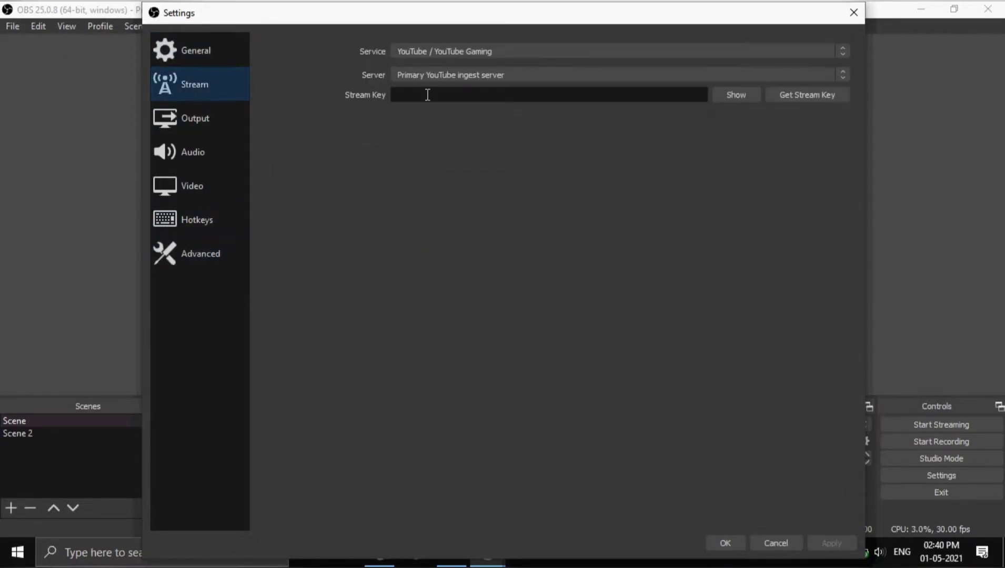
click(513, 50)
click(512, 51)
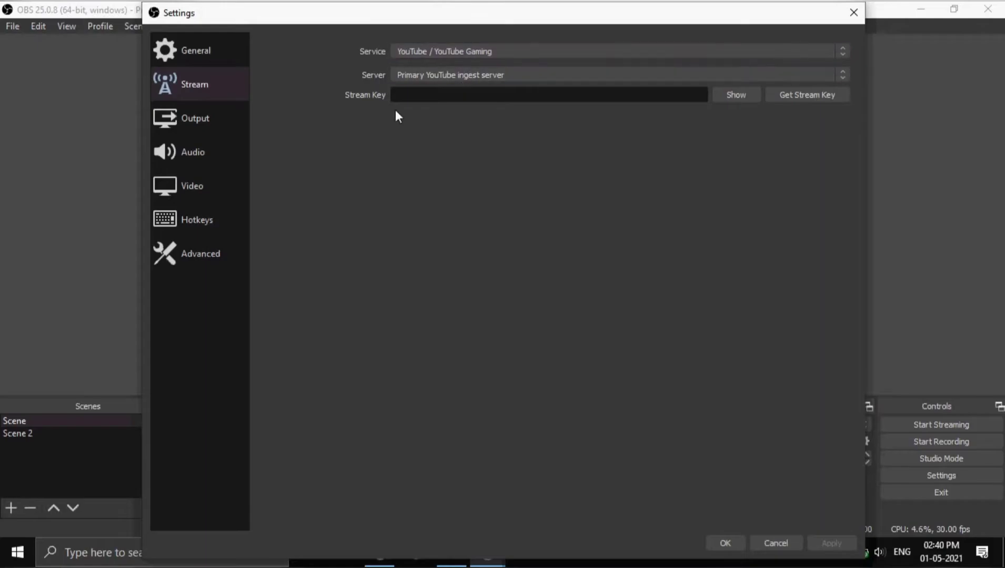
click(202, 48)
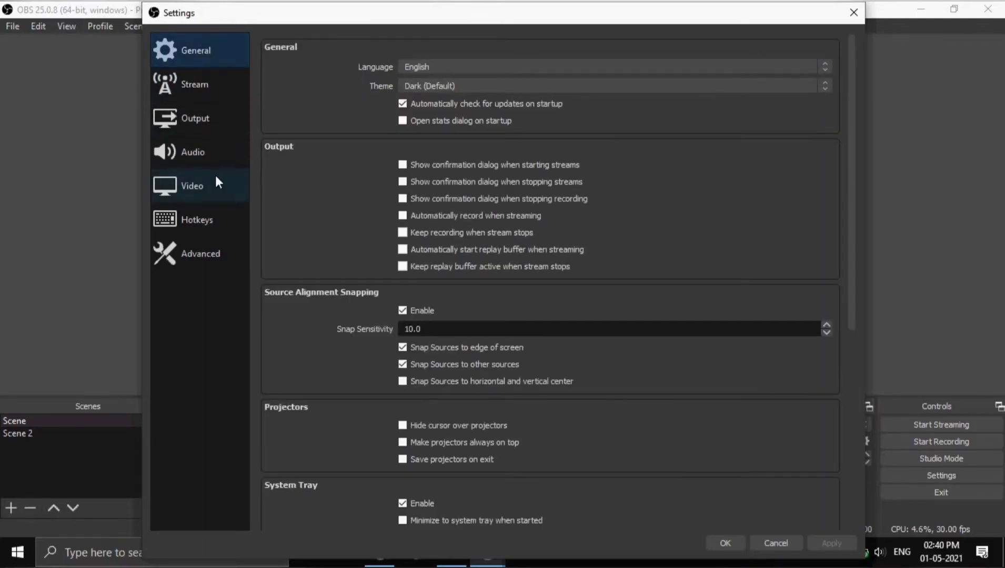
click(204, 249)
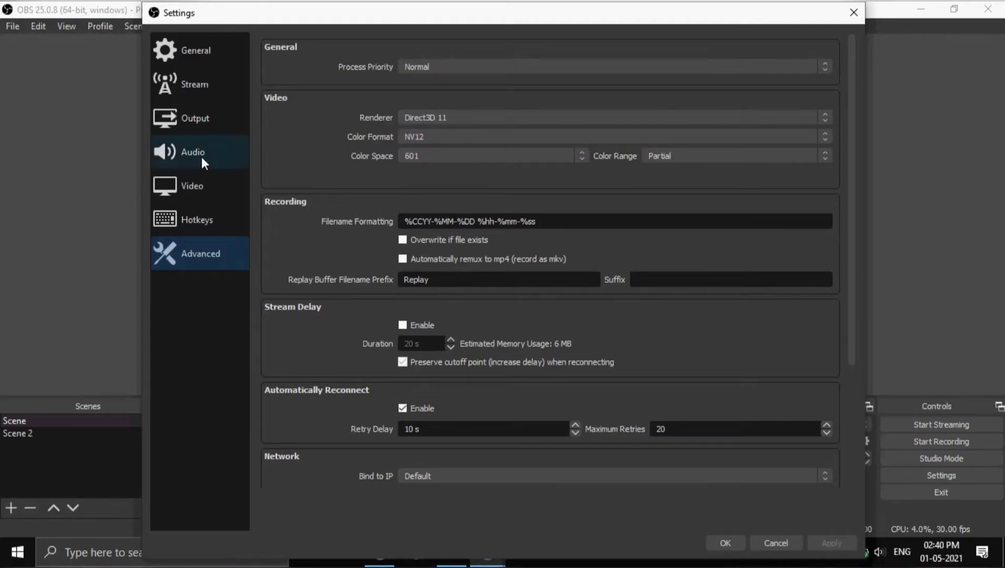
click(191, 118)
click(199, 187)
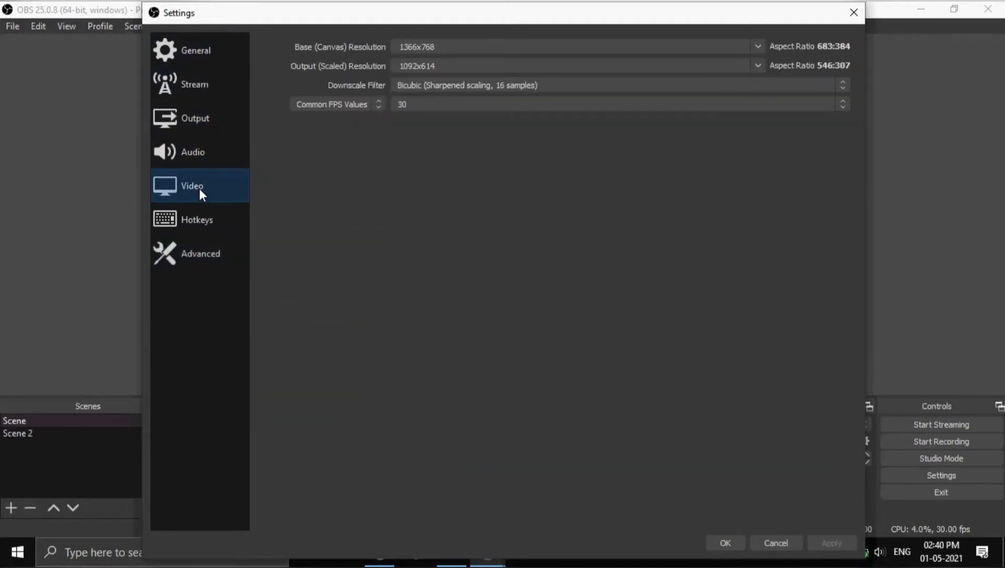
click(198, 219)
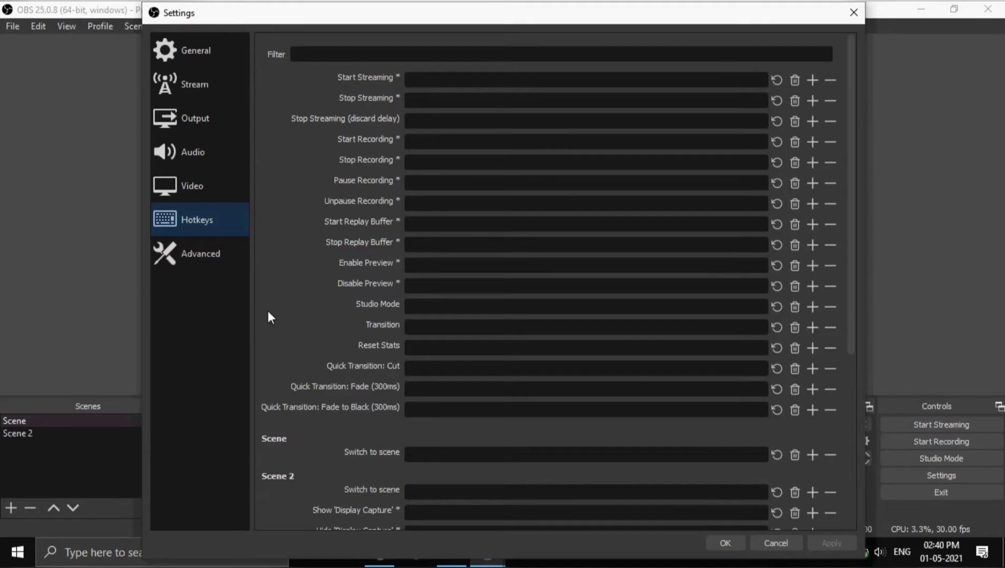
Set the source snap sensitivity to 11.5 in the general settings and save the changes on closing.
click(194, 46)
scroll(465, 290, down, 5)
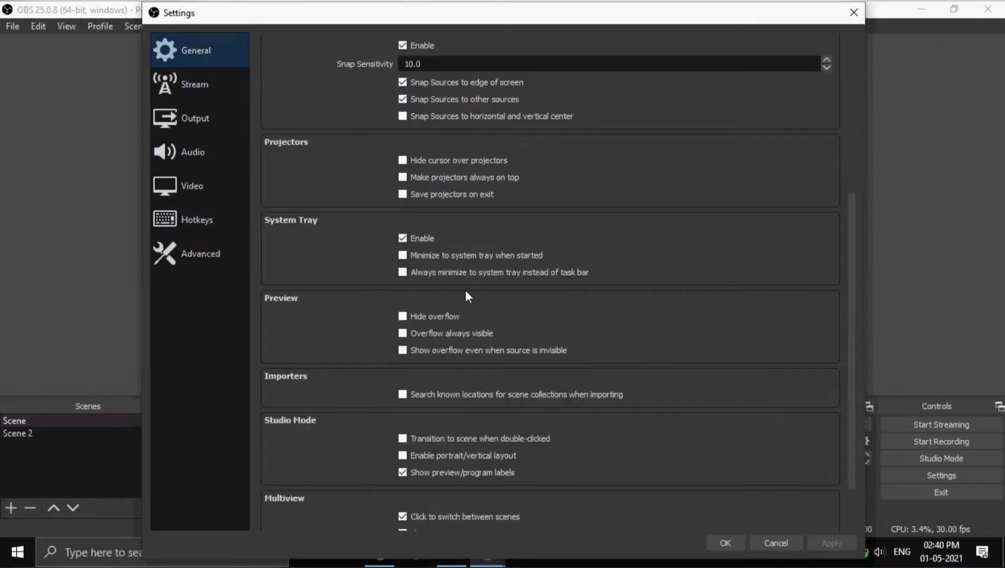
scroll(465, 290, up, 8)
click(853, 13)
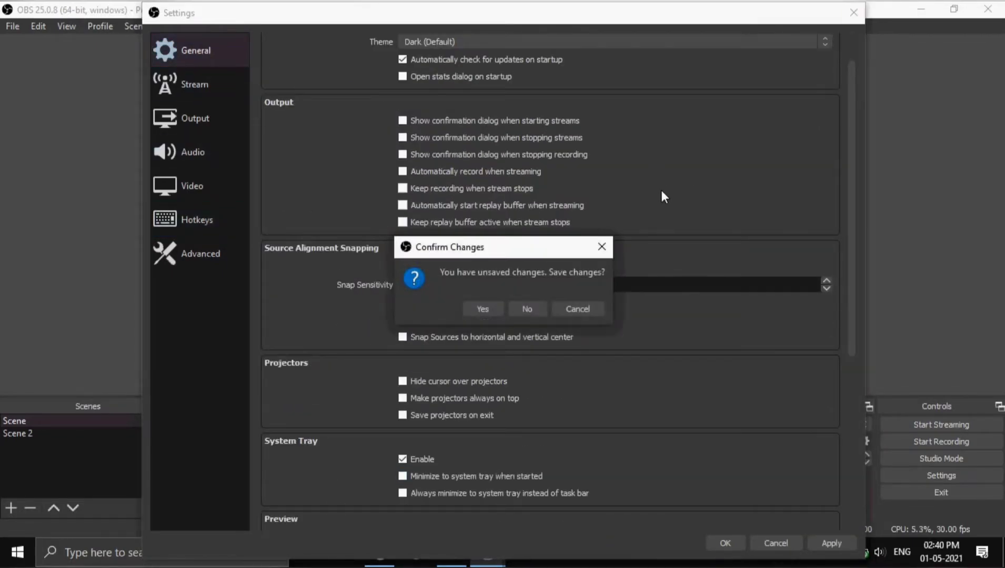
click(484, 308)
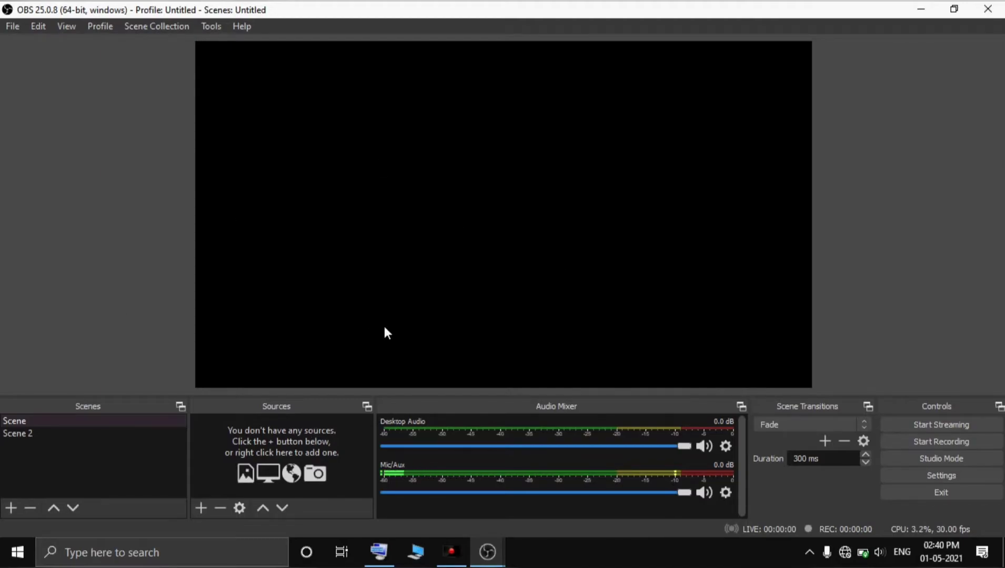
Try the Rachni and Acri themes in the general settings.
click(914, 472)
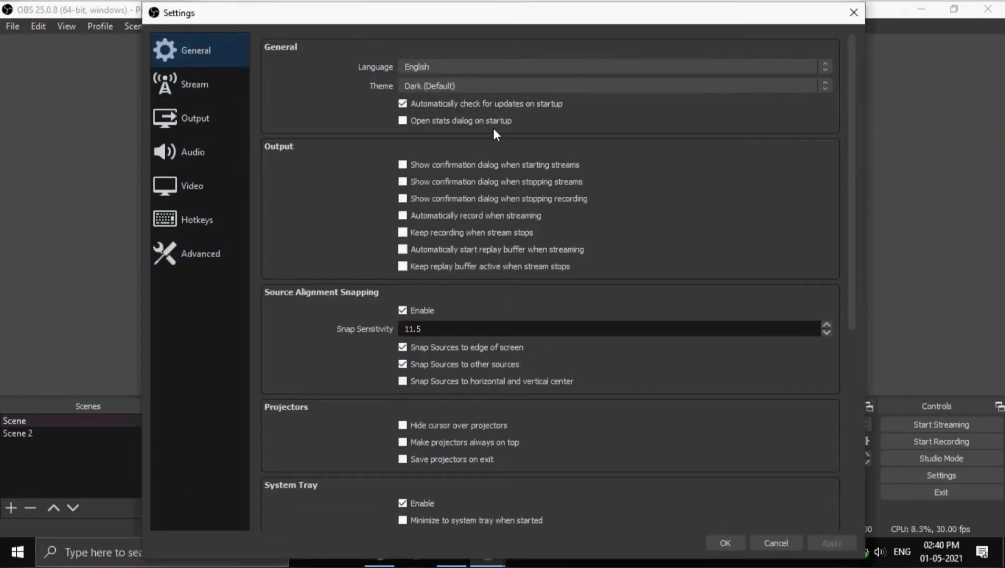
click(487, 85)
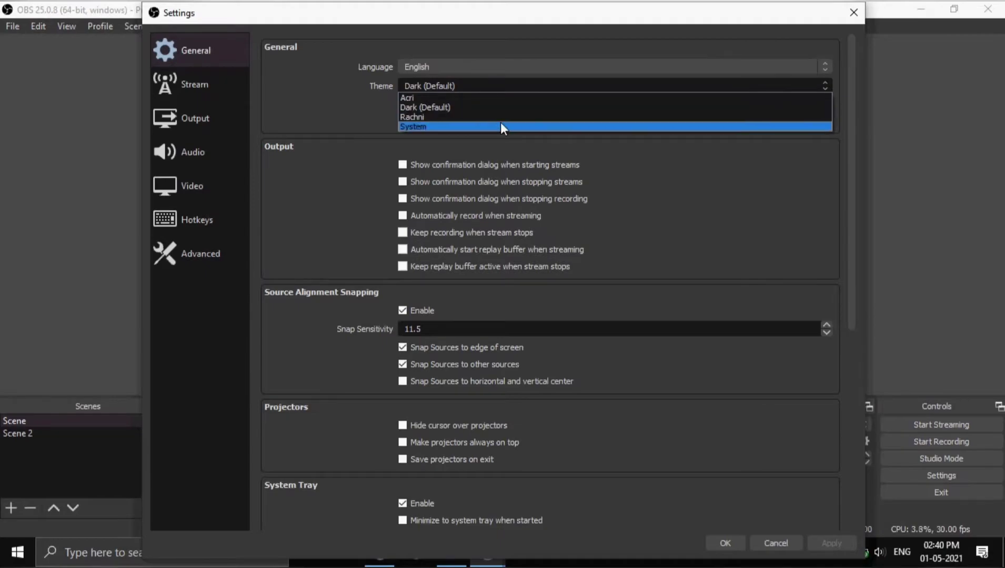
click(493, 116)
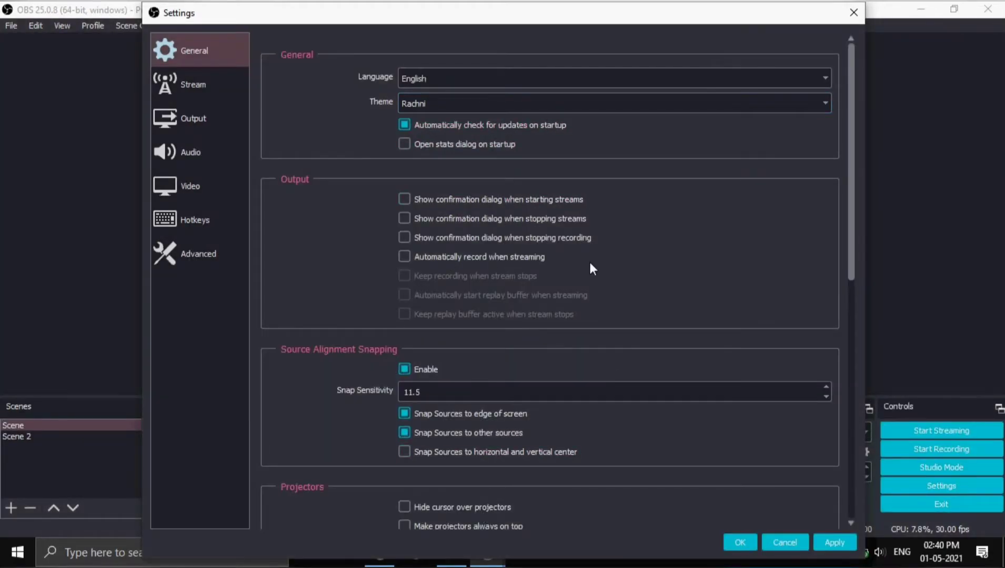
click(468, 102)
click(473, 118)
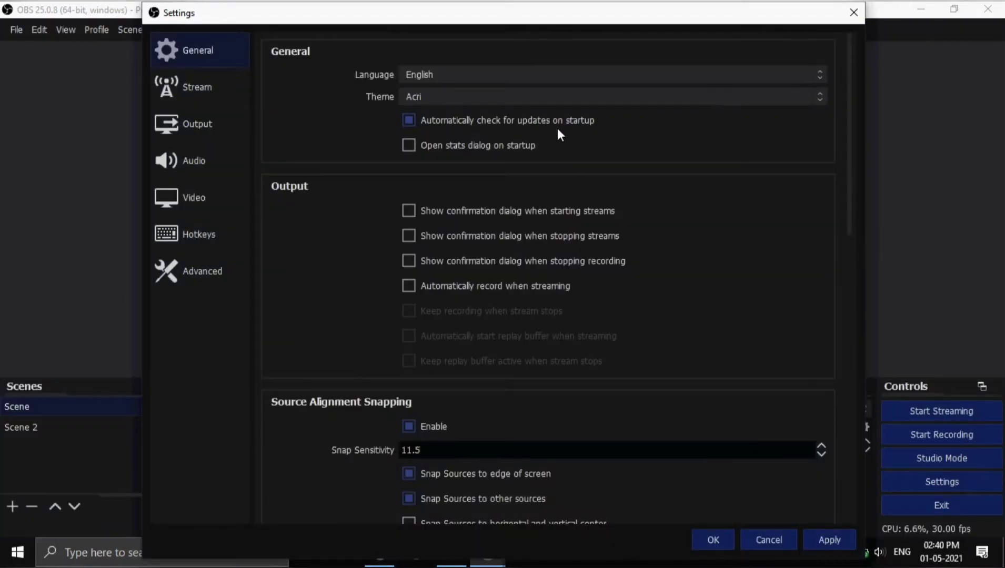
Return the theme to Dark (Default) and close the settings without saving.
click(544, 97)
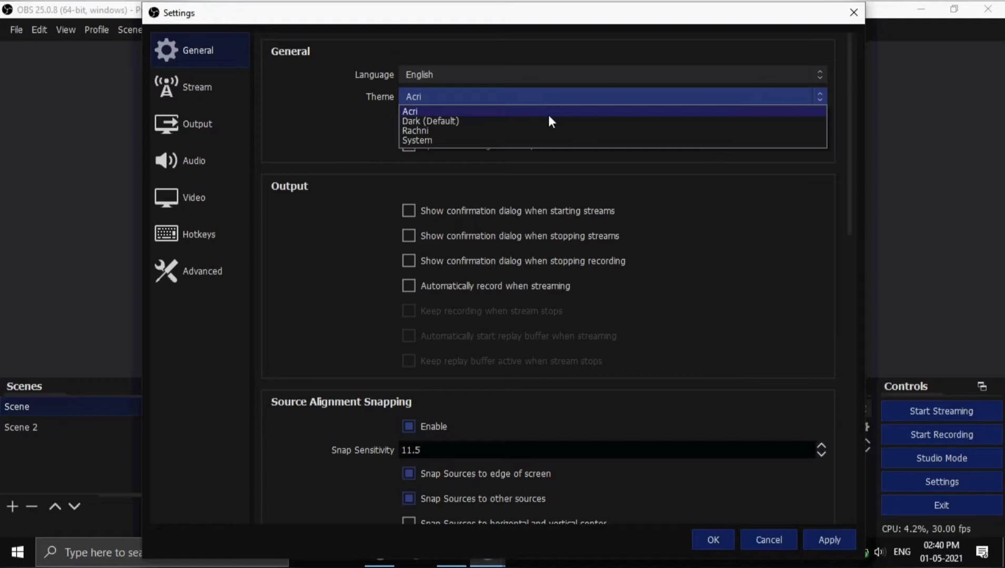
click(541, 121)
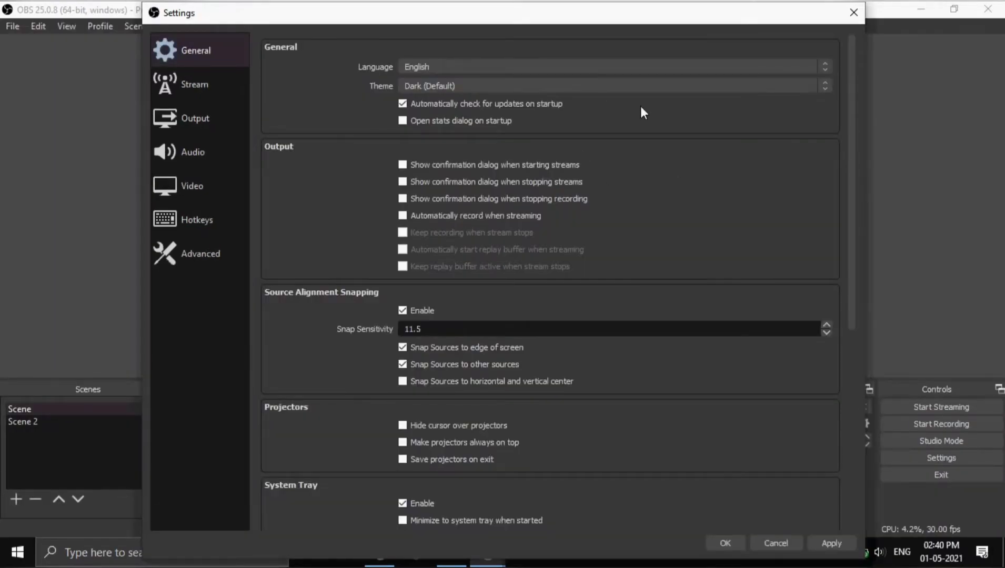
click(844, 16)
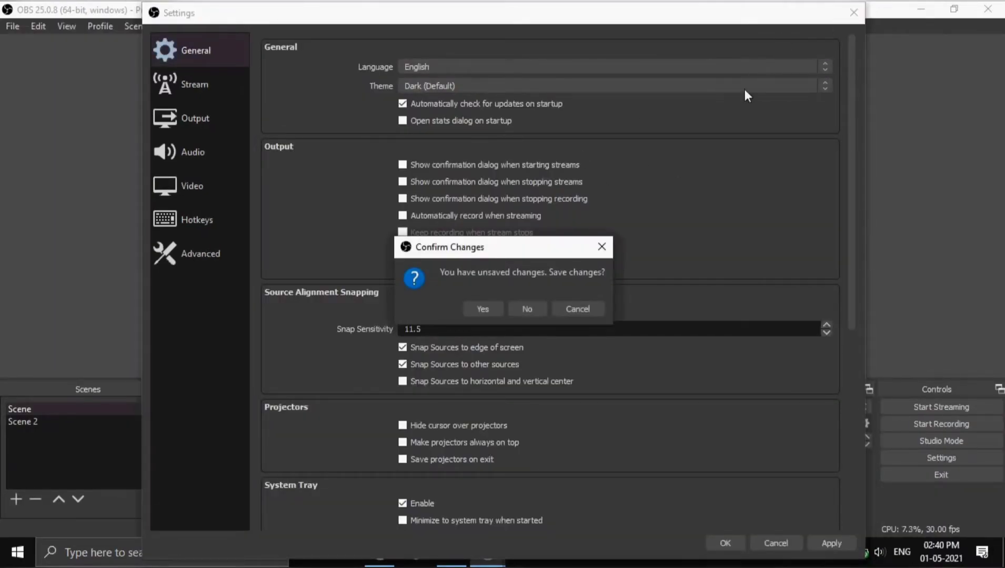
click(511, 310)
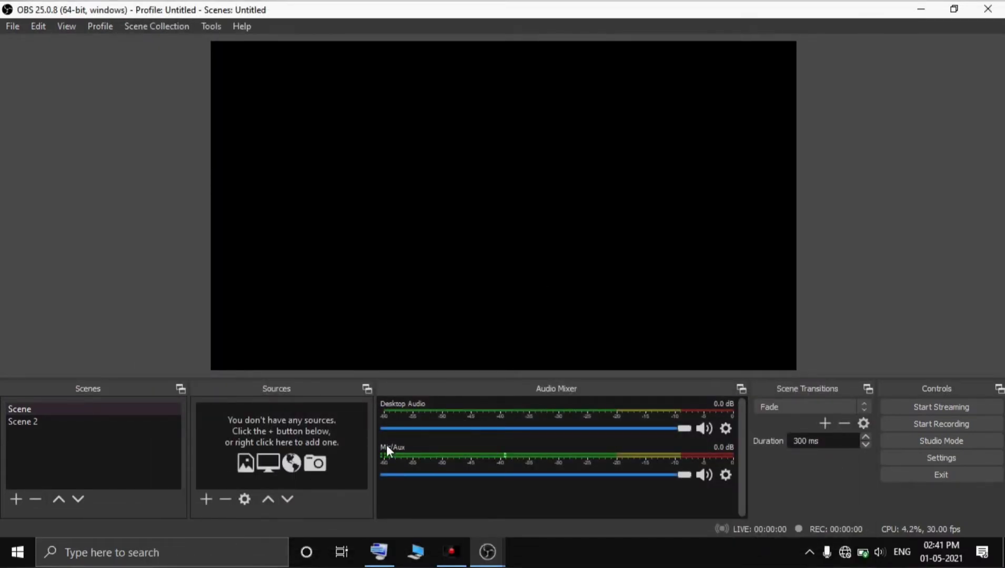
In Scene 2, move the IPO text away from the canvas corner and fit the Display Capture to the whole canvas.
click(62, 421)
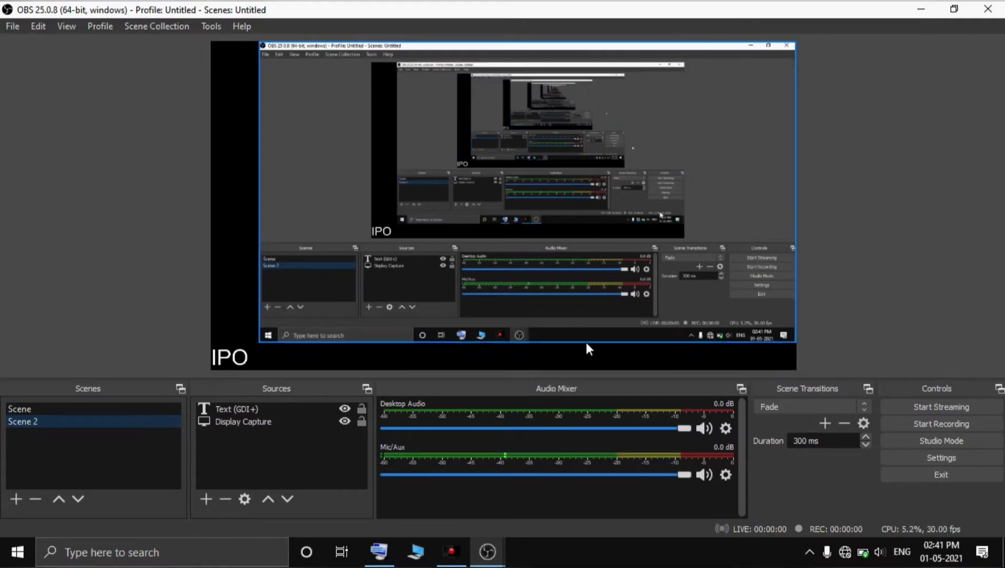
drag(237, 359, 630, 174)
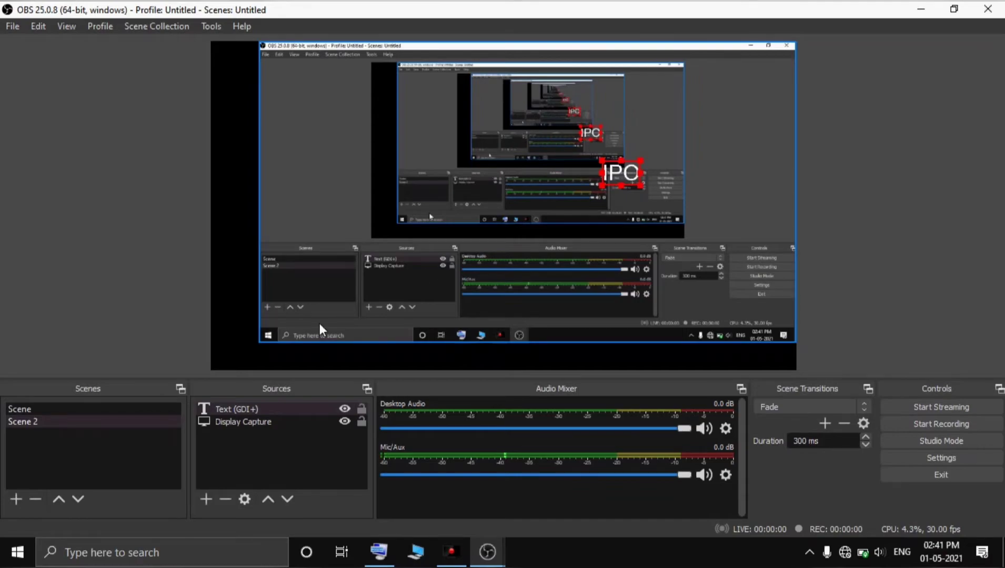
drag(259, 341, 212, 338)
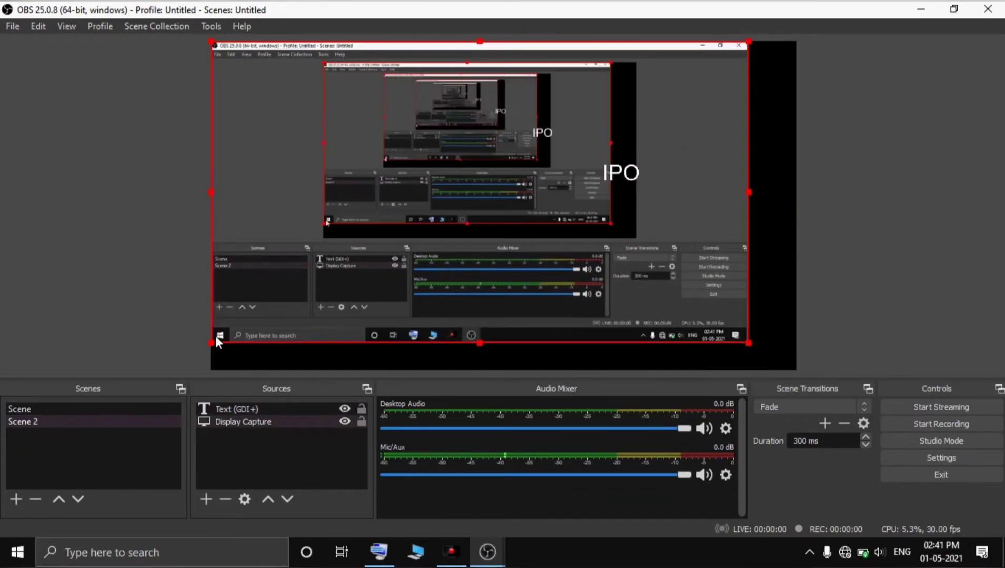
drag(749, 341, 791, 368)
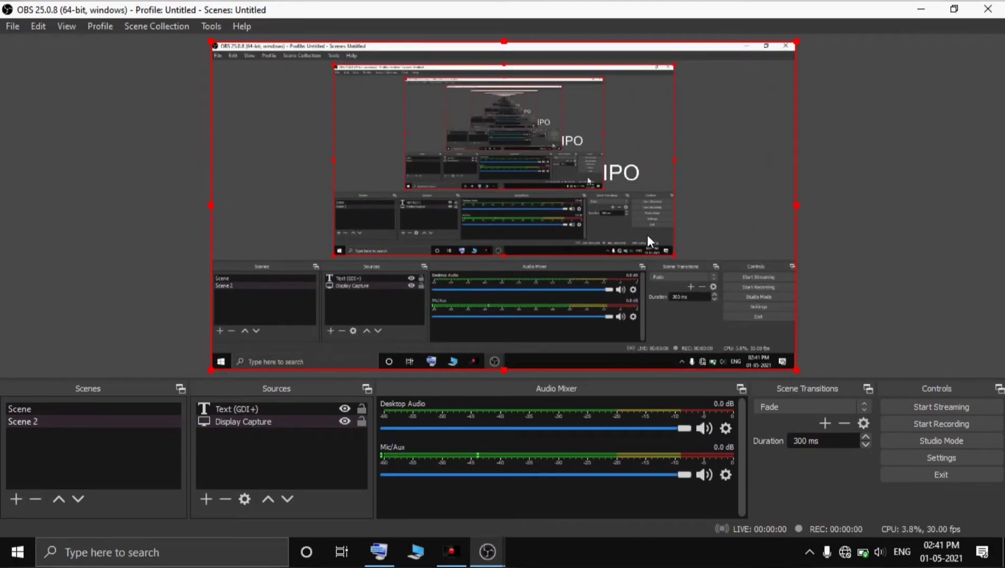
Enlarge the IPO text and move it to the lower middle of the canvas.
drag(627, 180, 682, 231)
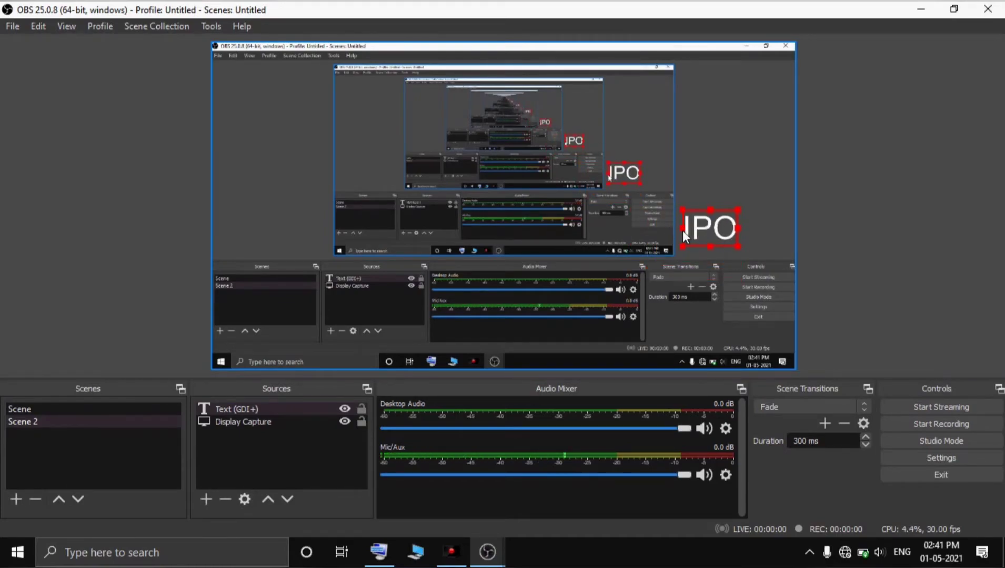
click(710, 222)
right_click(709, 226)
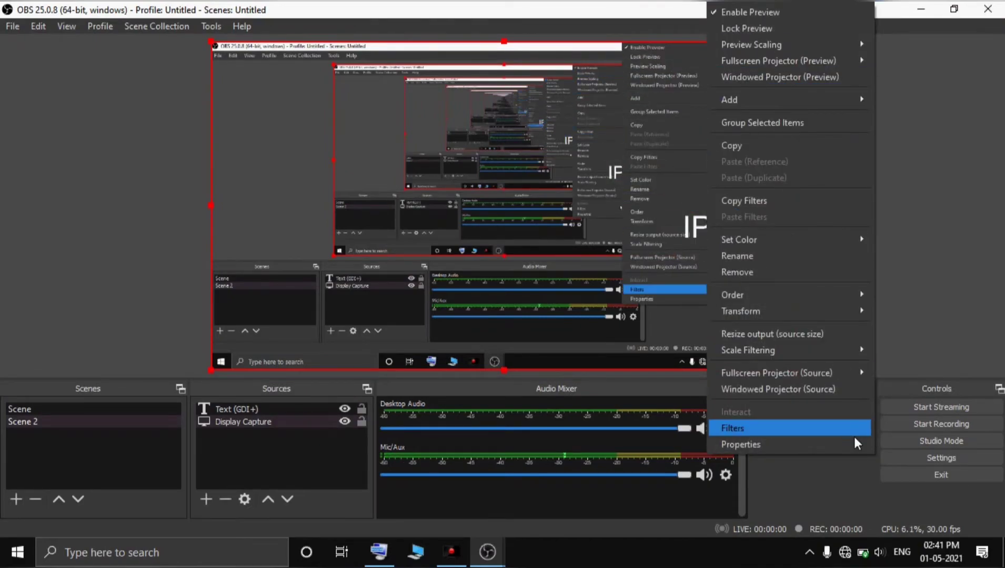
click(912, 246)
drag(710, 230, 458, 310)
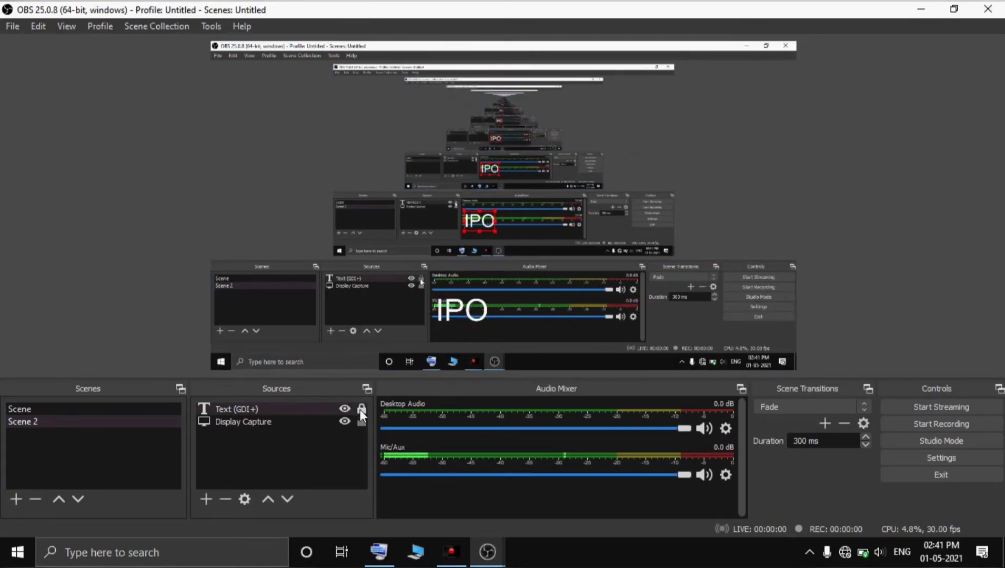
Toggle the visibility of the Text (GDI+) source in Scene 2.
click(345, 409)
click(345, 409)
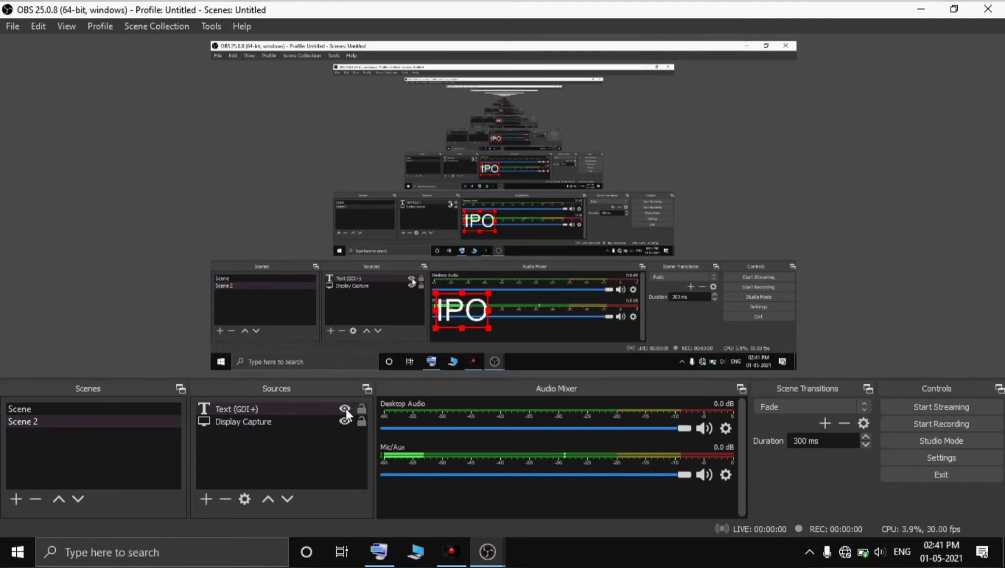
click(346, 409)
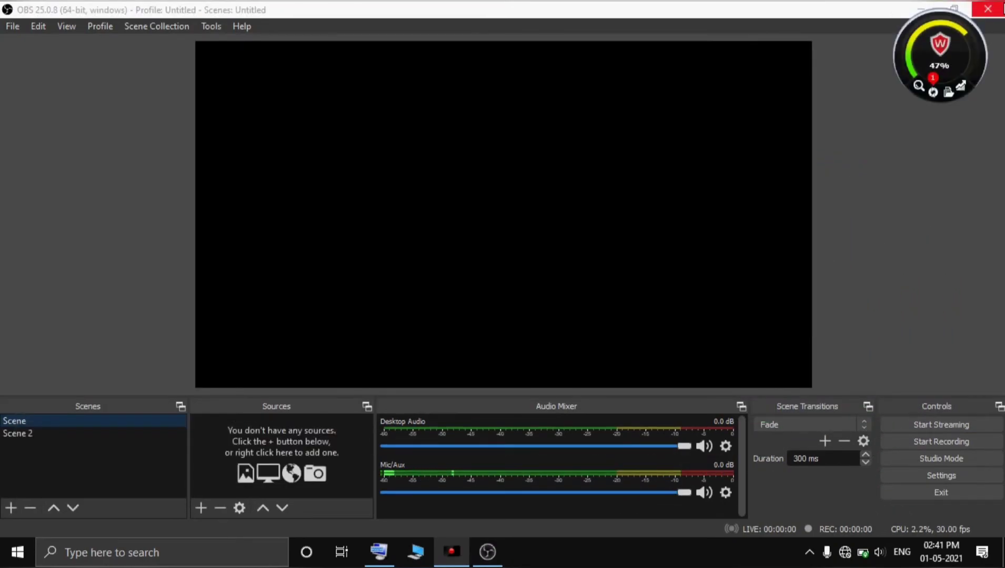
Close OBS Studio and advance the desktop background to the next picture four times.
click(1003, 9)
right_click(611, 100)
click(662, 200)
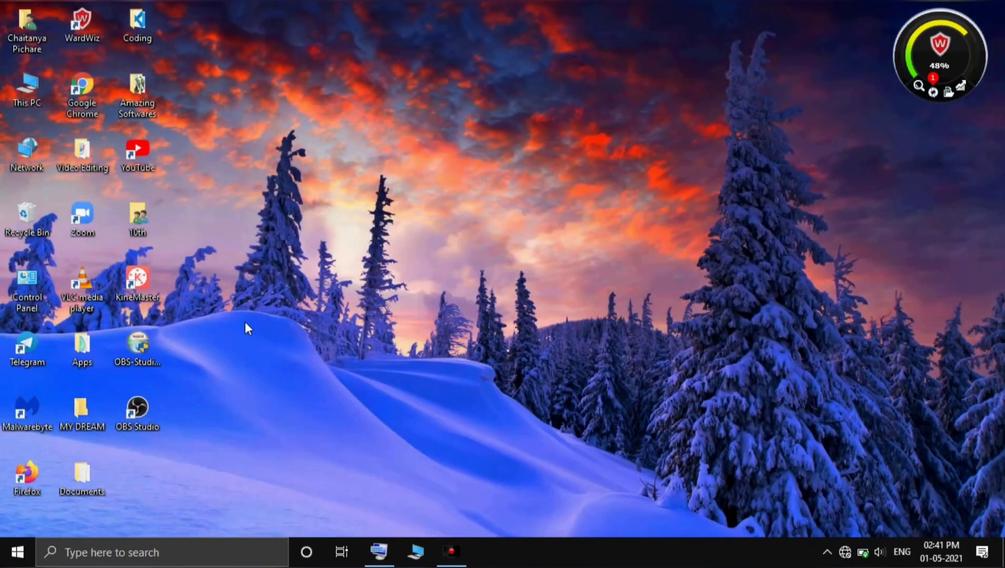
drag(217, 320, 132, 418)
right_click(306, 248)
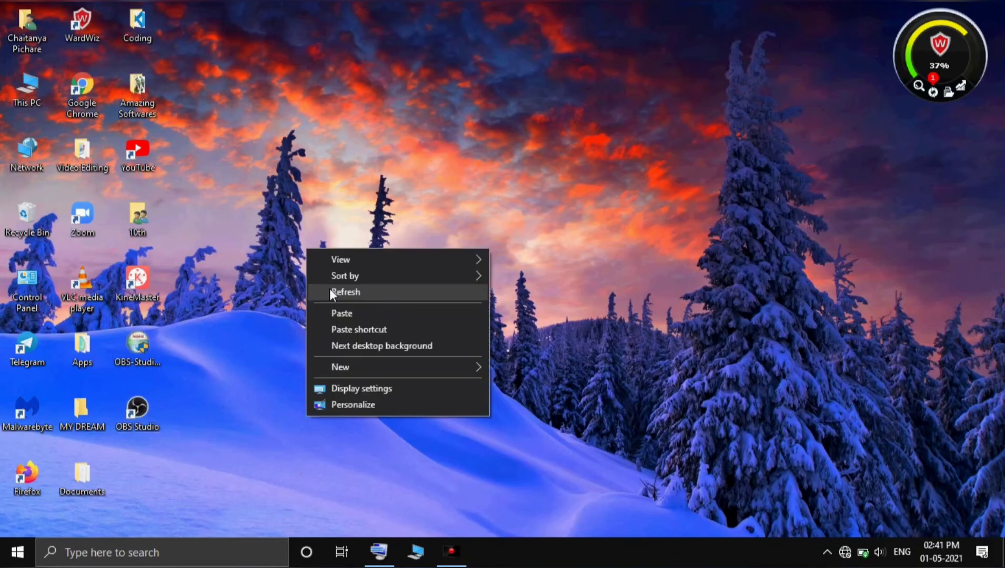
click(350, 343)
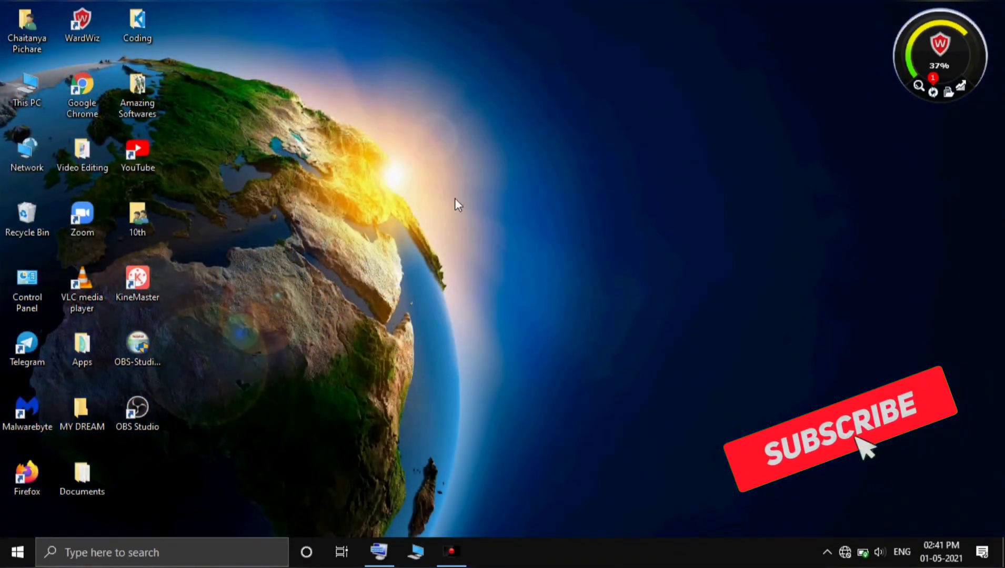
right_click(455, 198)
click(497, 294)
right_click(440, 218)
click(493, 314)
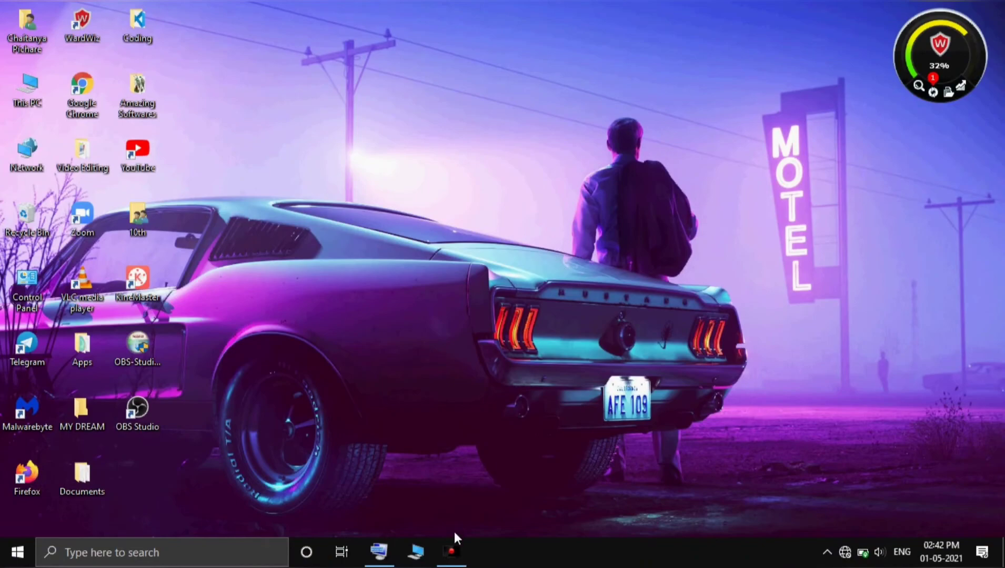
Switch to the Screen Recorder Free window.
click(456, 550)
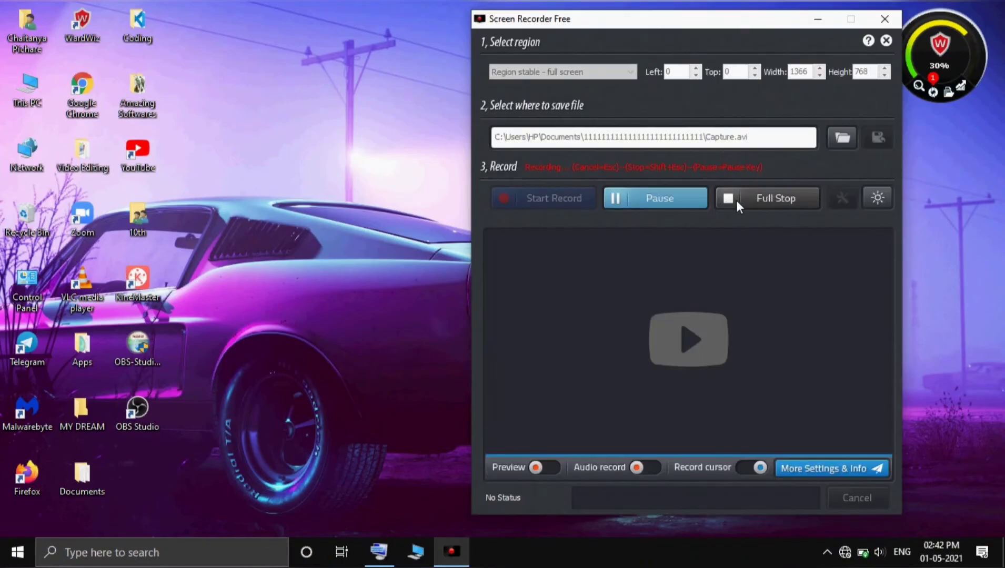